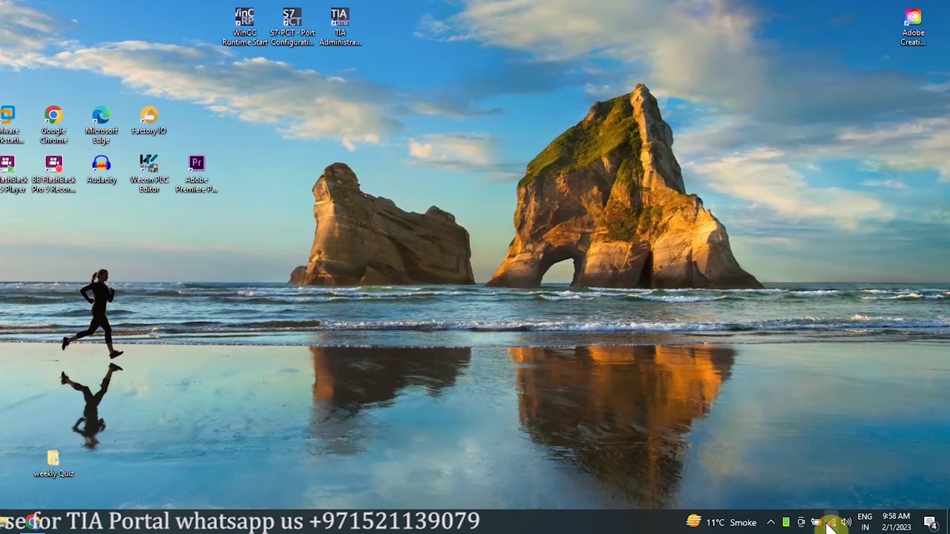
Step: Go from the tray network icon to the Ethernet page of Network & Internet settings
click(857, 524)
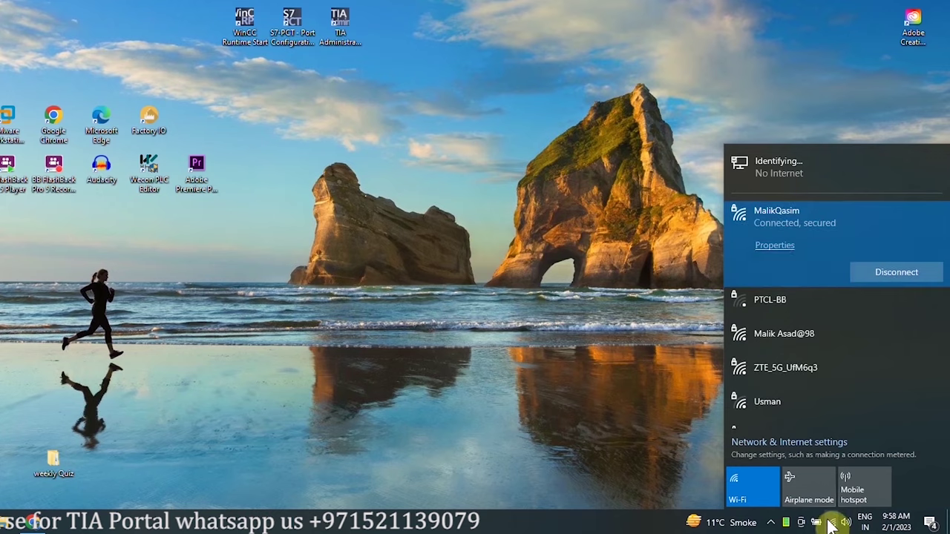
click(796, 443)
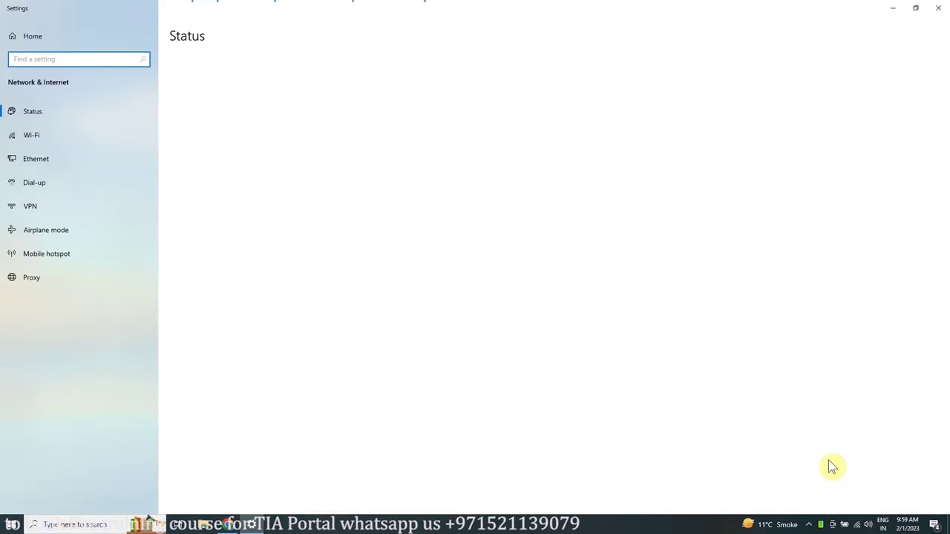
click(101, 158)
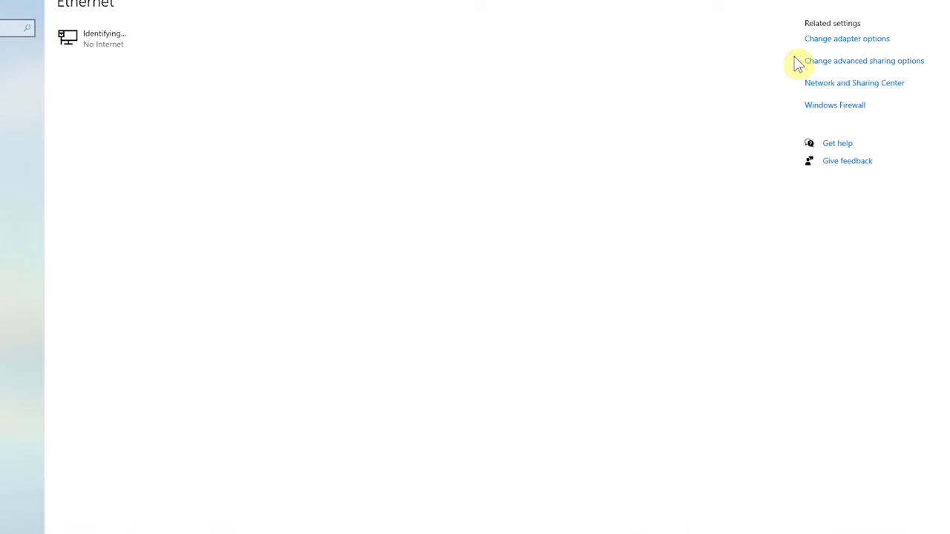
Step: Open the Internet Protocol Version 4 (TCP/IPv4) properties of the Ethernet adapter
click(834, 45)
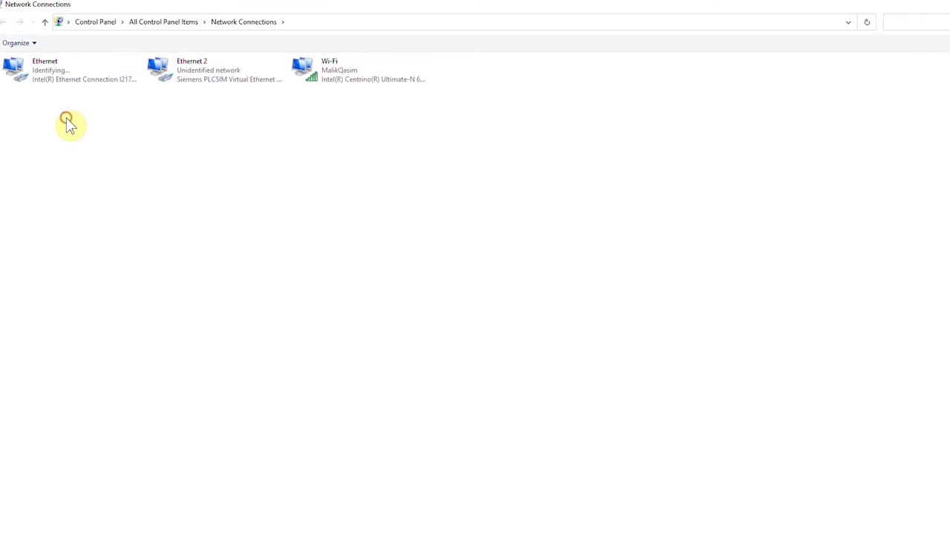
click(73, 80)
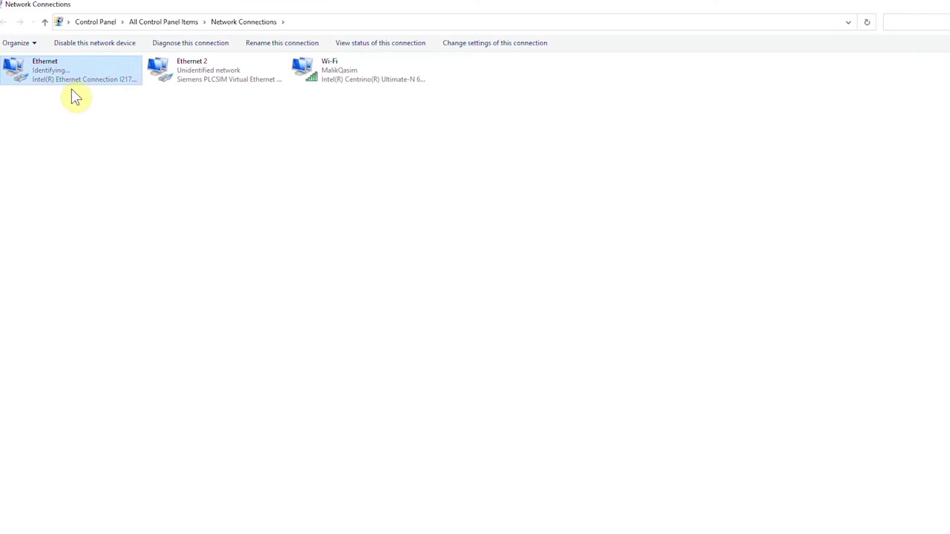
right_click(74, 85)
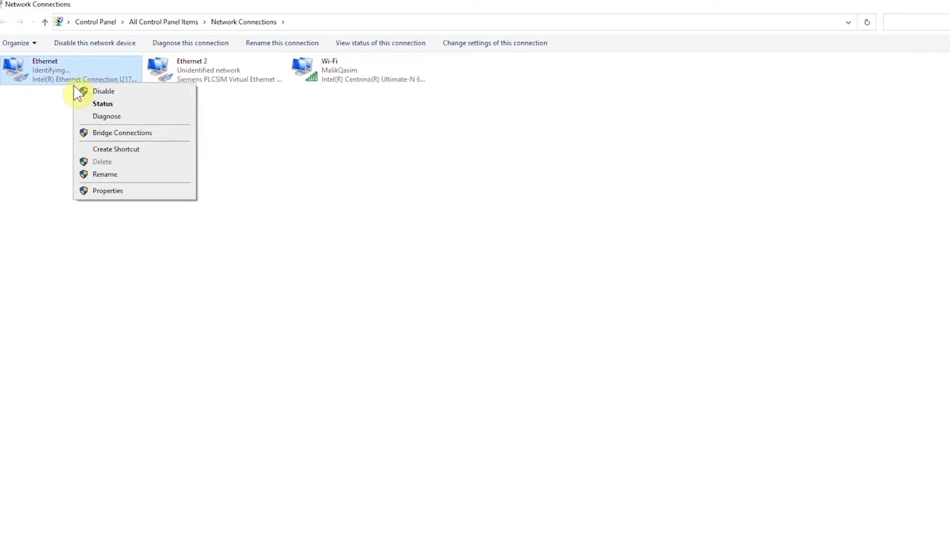
click(99, 191)
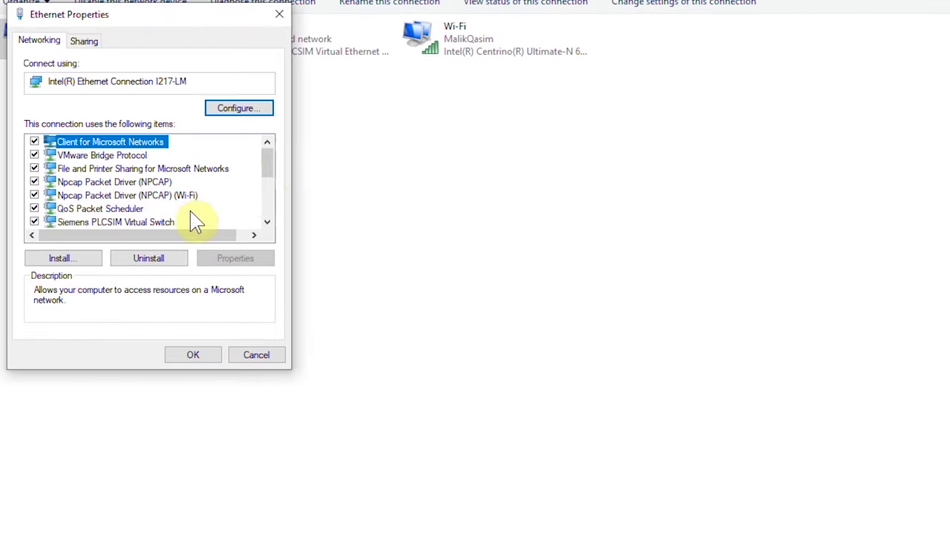
drag(271, 178, 269, 195)
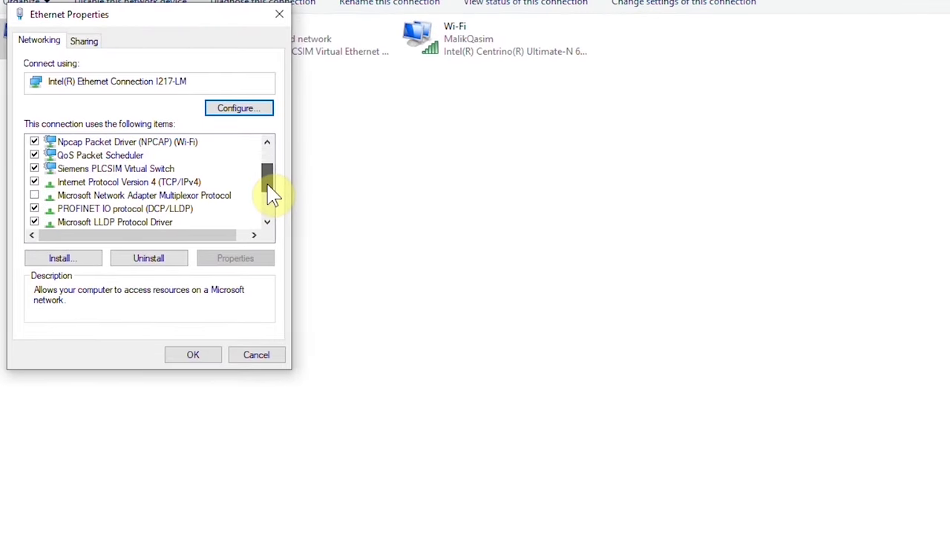
click(189, 183)
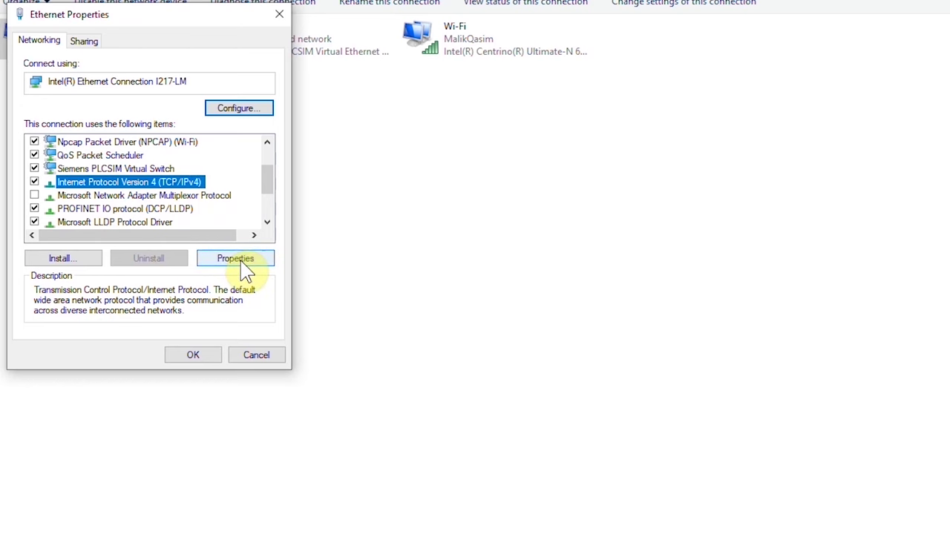
click(244, 267)
Step: Give Ethernet static IP 192.168.0.100, mask 255.255.255.0, then save and close the adapter windows
click(124, 190)
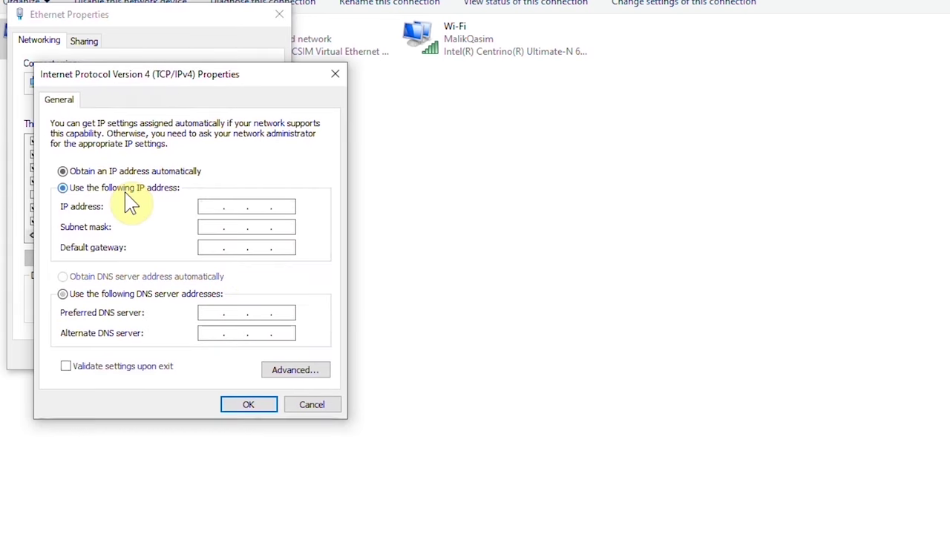
click(211, 204)
text(192 . 168 . )
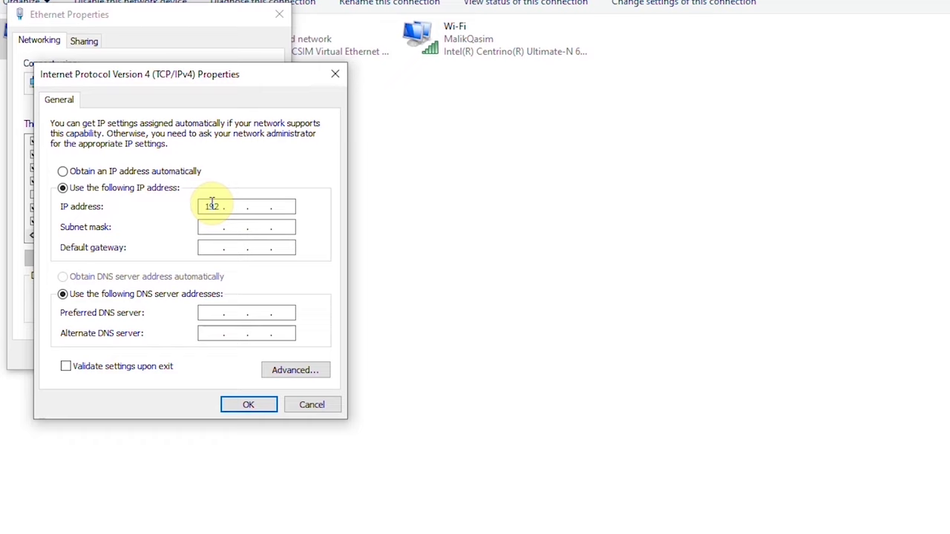
text(0 . )
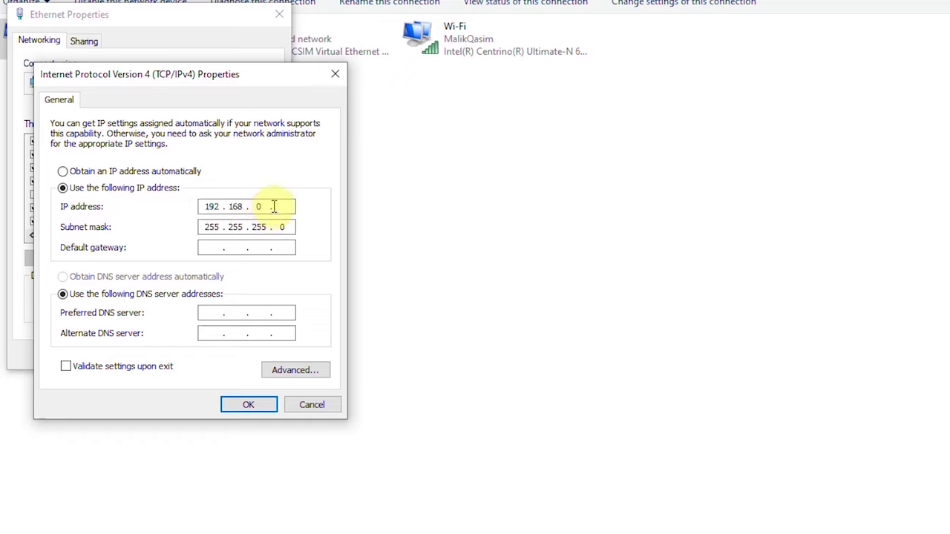
text(100)
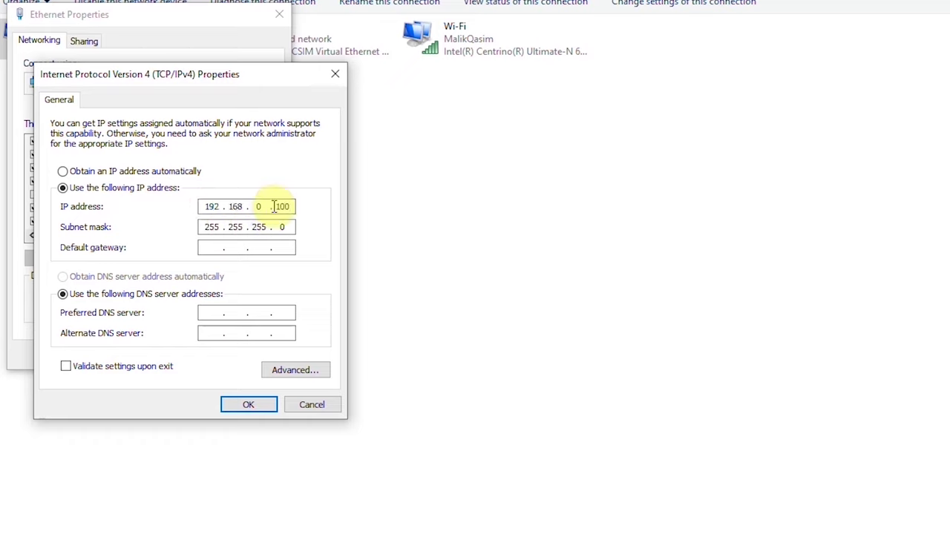
click(255, 407)
click(210, 362)
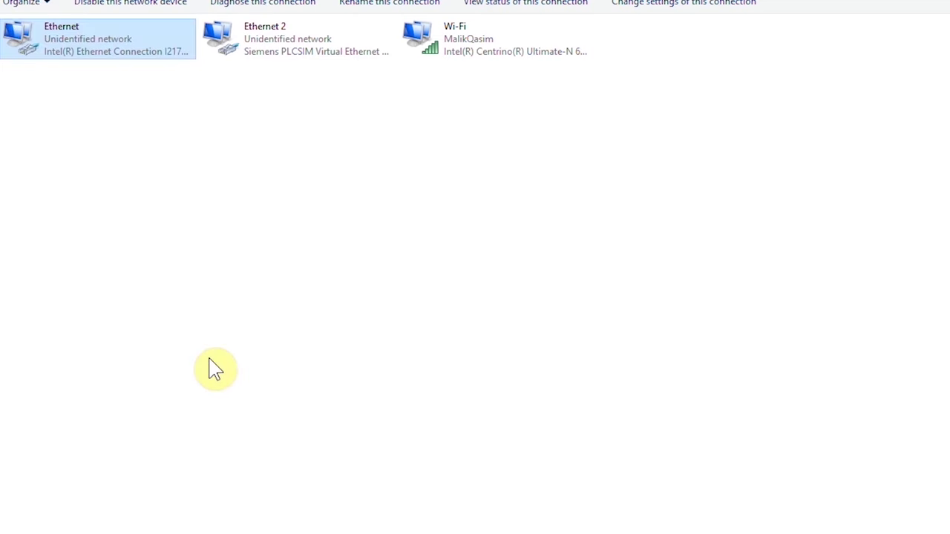
click(938, 7)
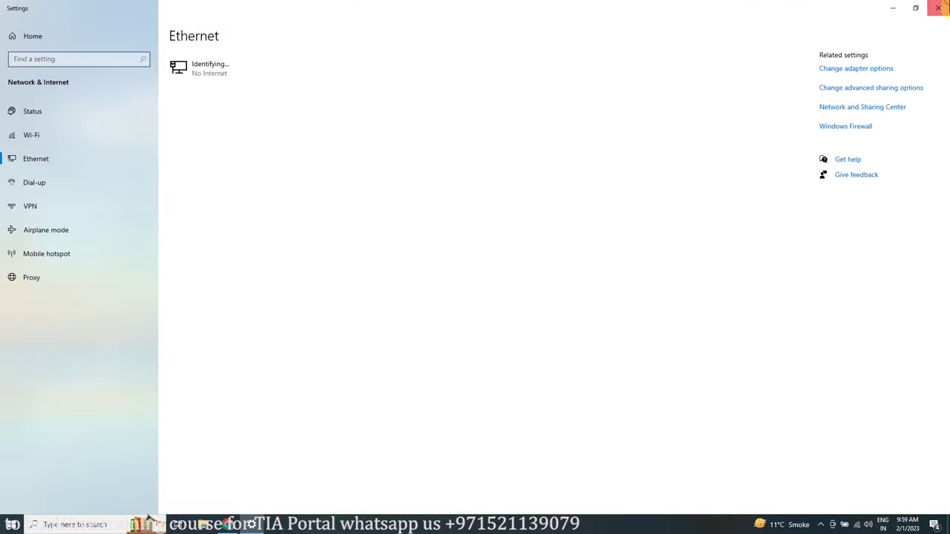
Step: Launch TIA Portal V16 and create the project 'how to connect with S7 1200'
click(939, 7)
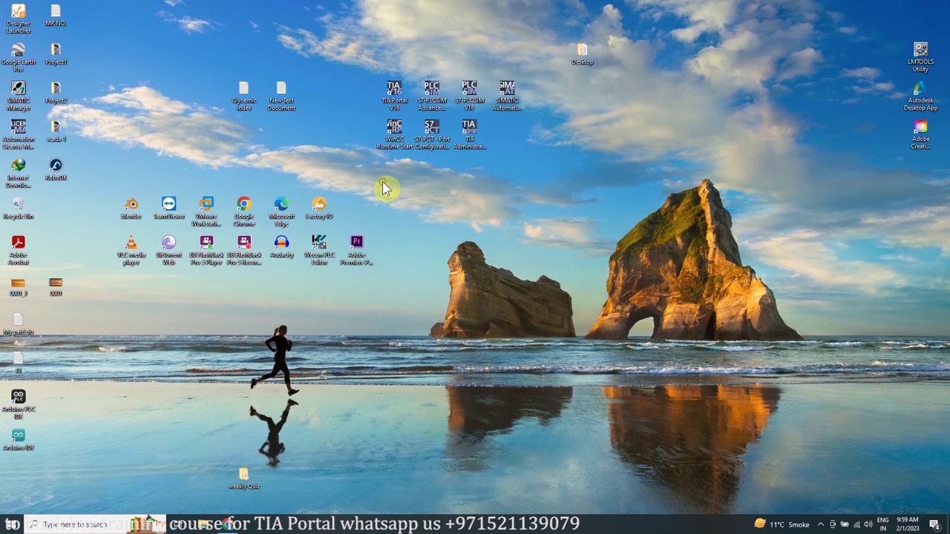
double_click(394, 93)
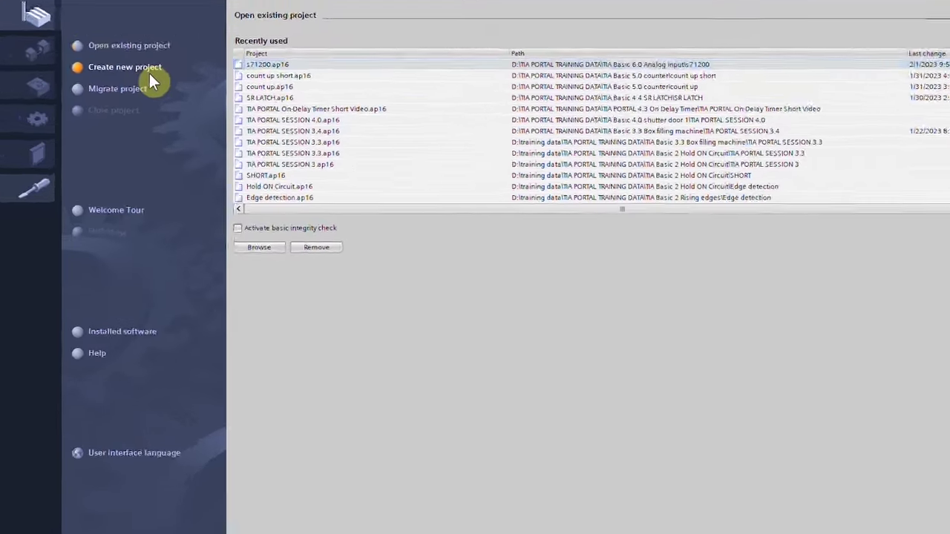
click(191, 98)
text(how to connect with S7 12)
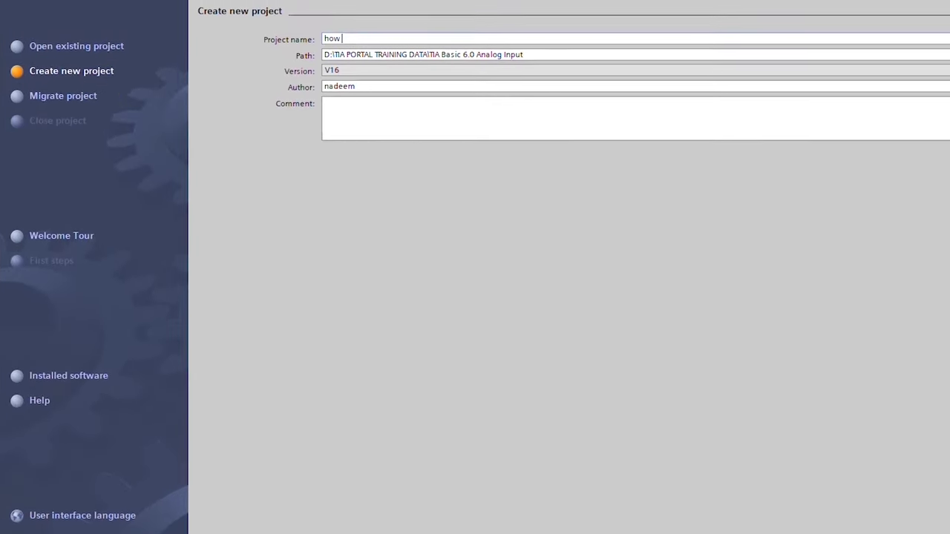
text(00)
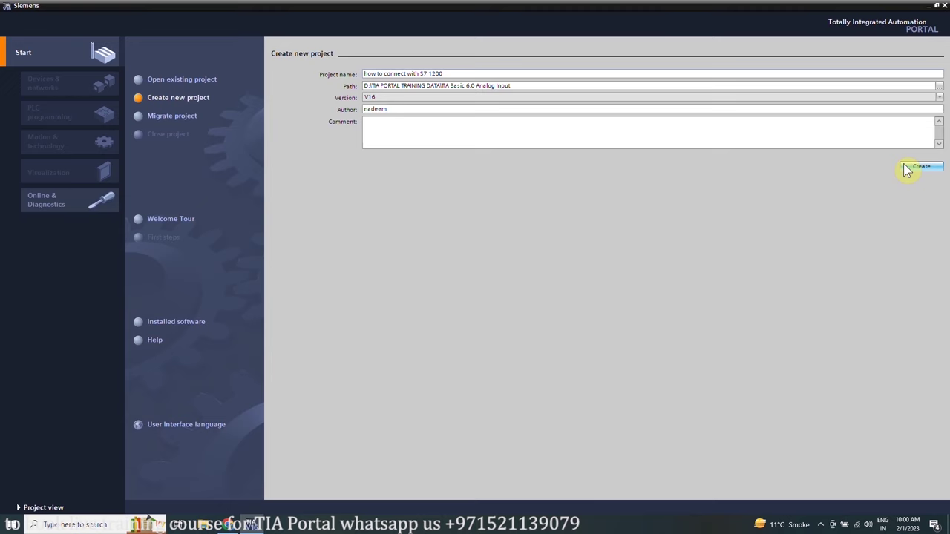
click(905, 166)
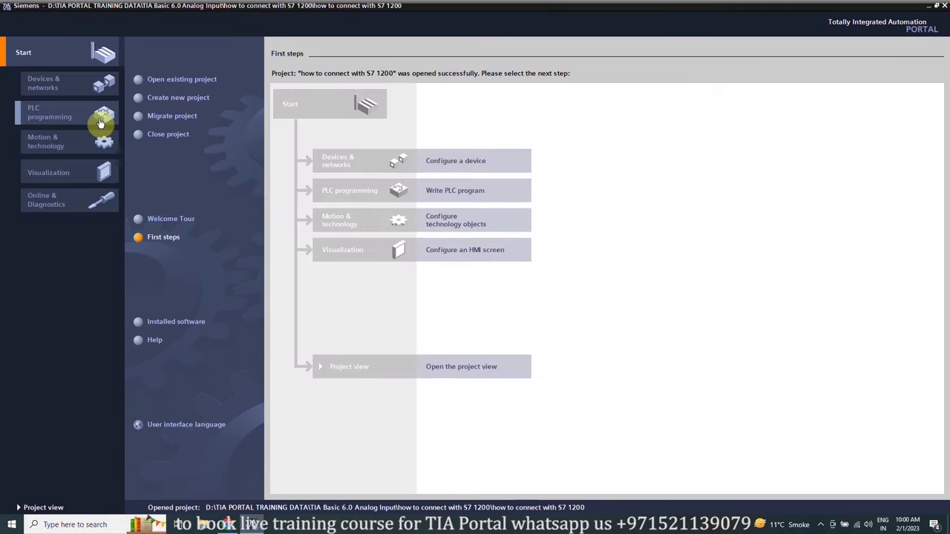
Step: Add a CPU 1214C DC/DC/Rly, article 6ES7 214-1HG31-0XB0, as the project's PLC_1
click(101, 122)
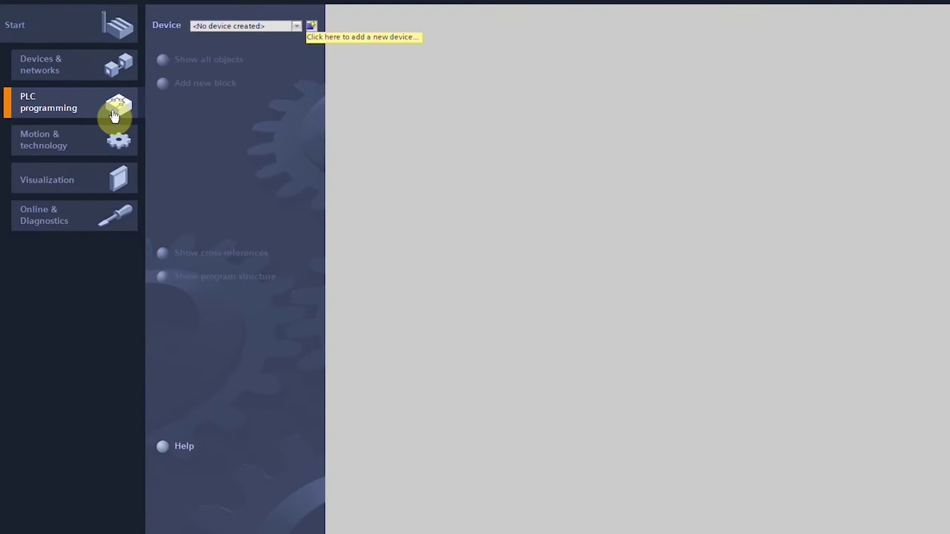
click(311, 27)
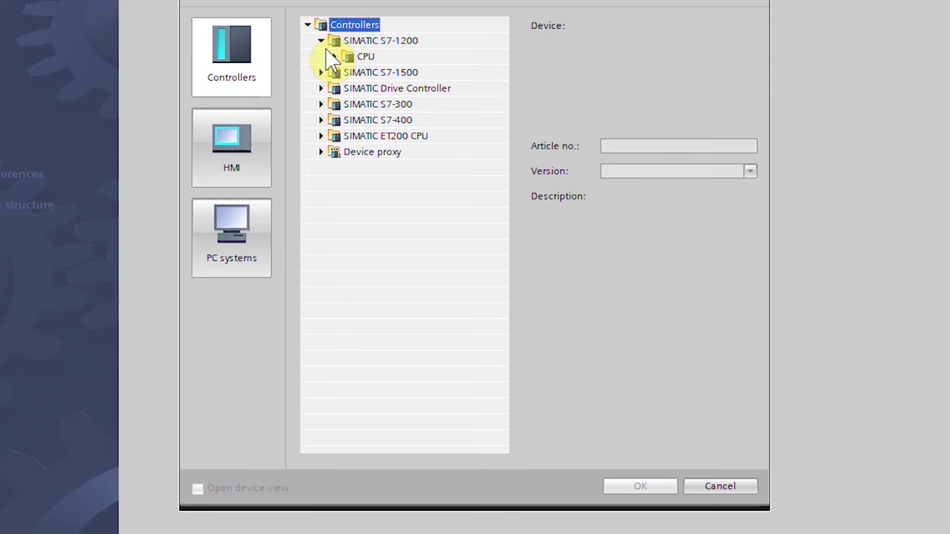
click(333, 56)
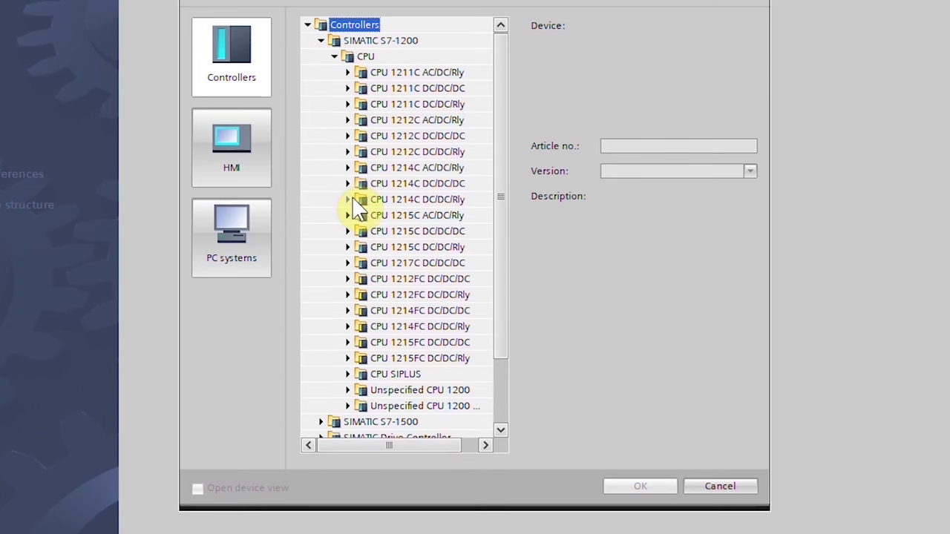
click(348, 200)
click(392, 233)
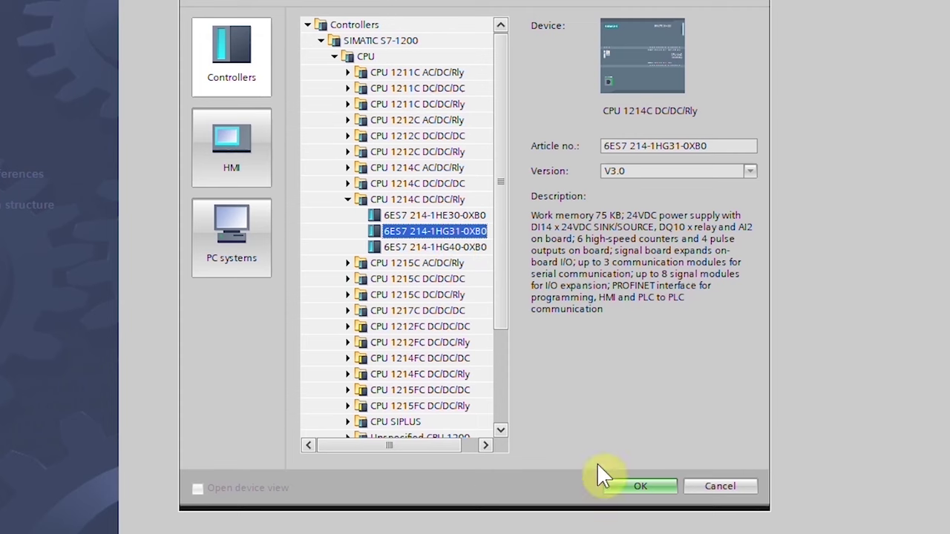
click(627, 487)
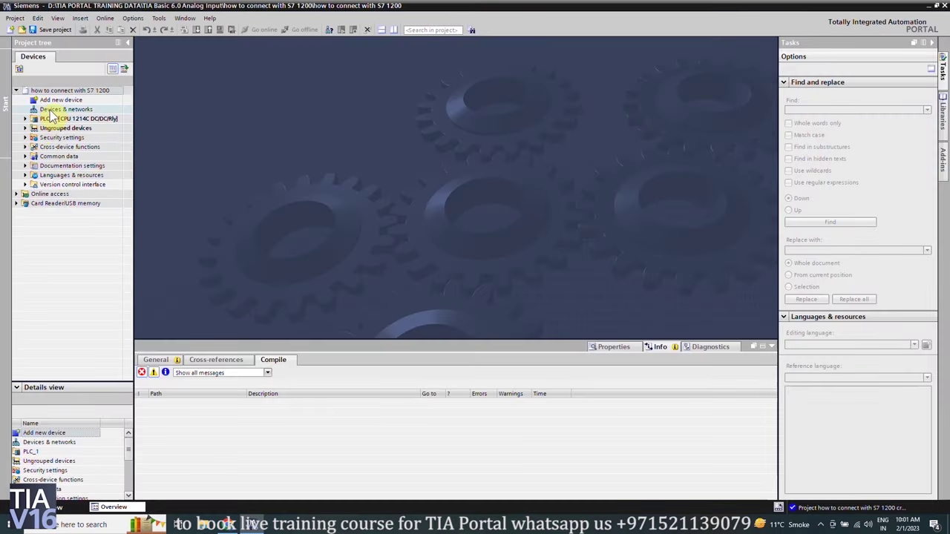
click(50, 110)
Step: Open PLC_1's device configuration and show the CPU properties in an enlarged inspector
click(25, 119)
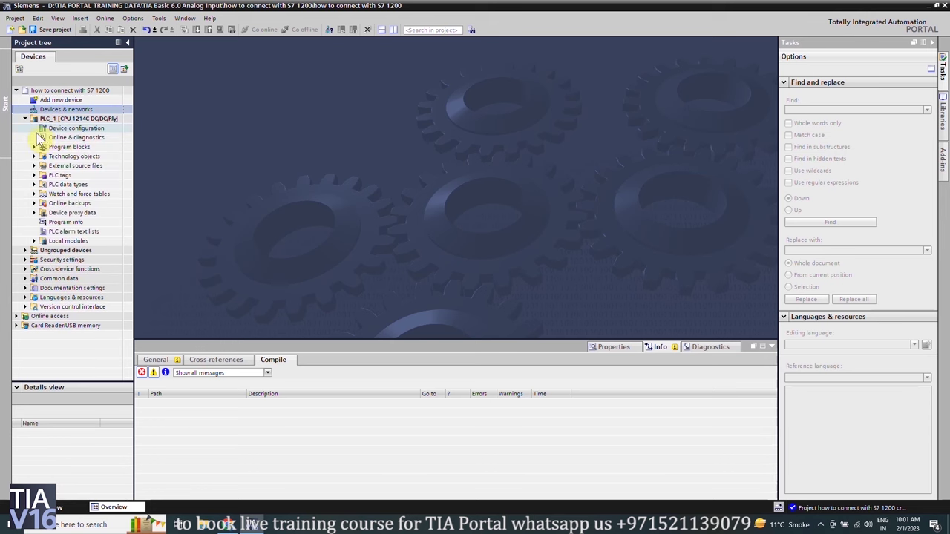
click(72, 129)
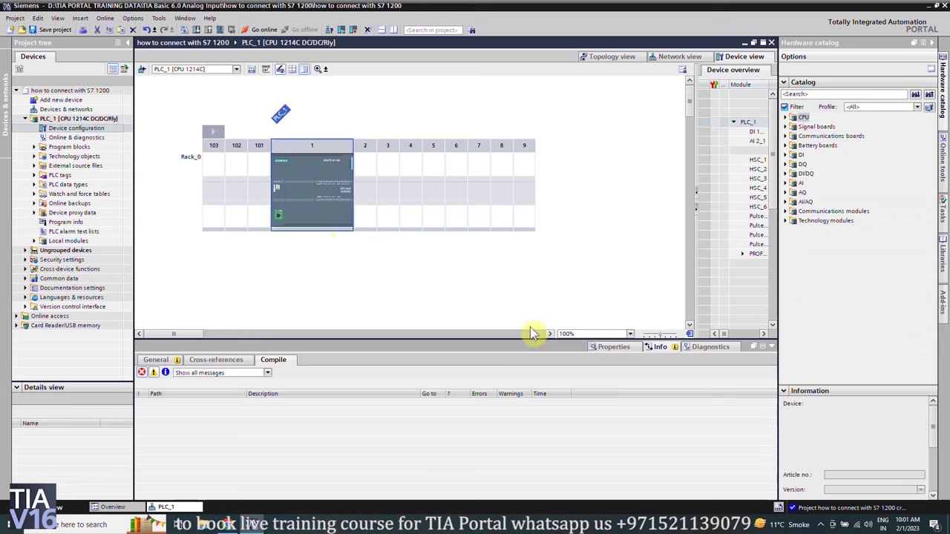
click(607, 346)
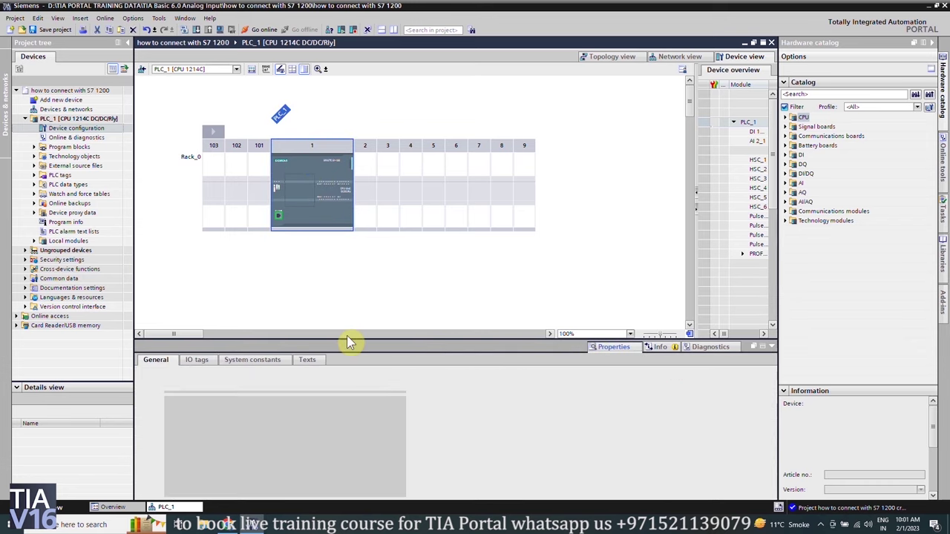
drag(344, 324, 349, 284)
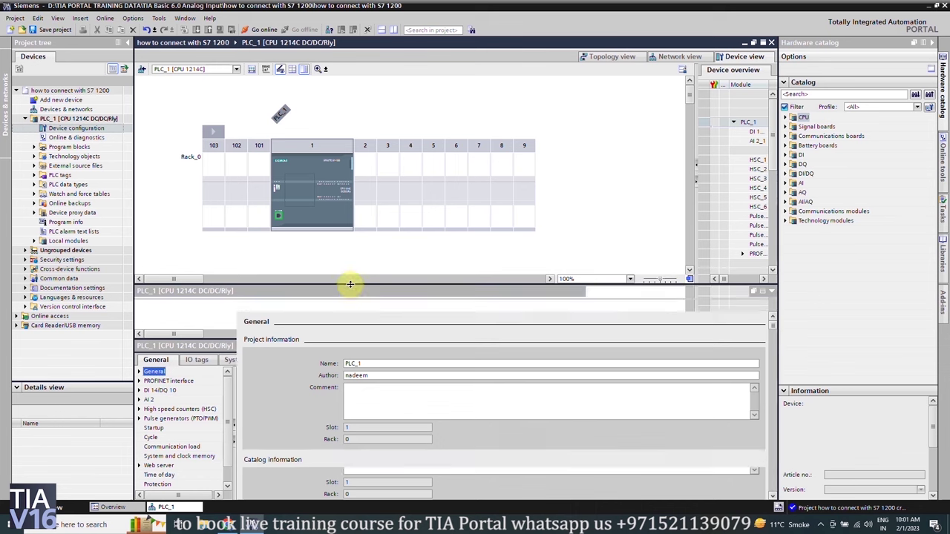
Step: Review the CPU's IO tags, from %IW64 and %I0.0 through %Q0.0–%Q1.1
click(197, 304)
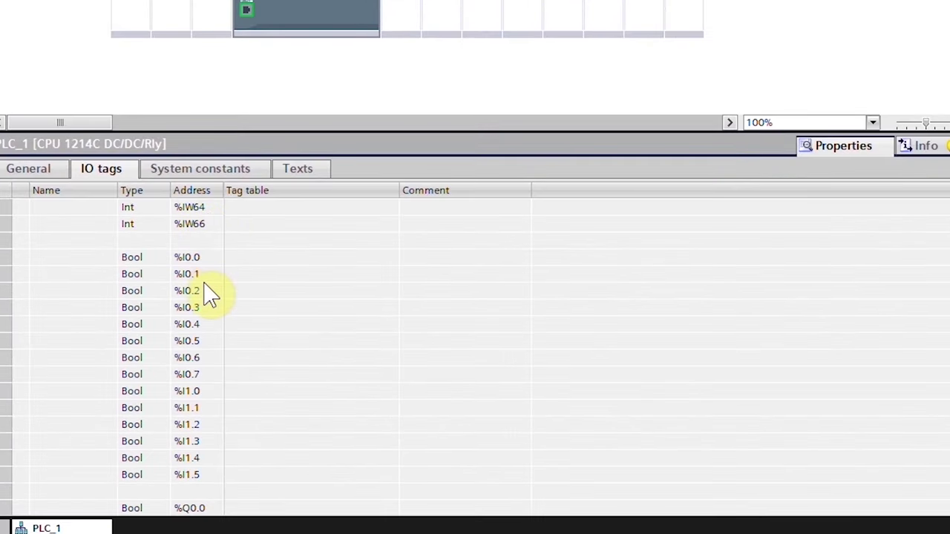
scroll(210, 292, down, 2)
scroll(210, 295, up, 1)
scroll(210, 295, up, 1)
scroll(212, 300, down, 6)
scroll(213, 304, up, 2)
click(220, 308)
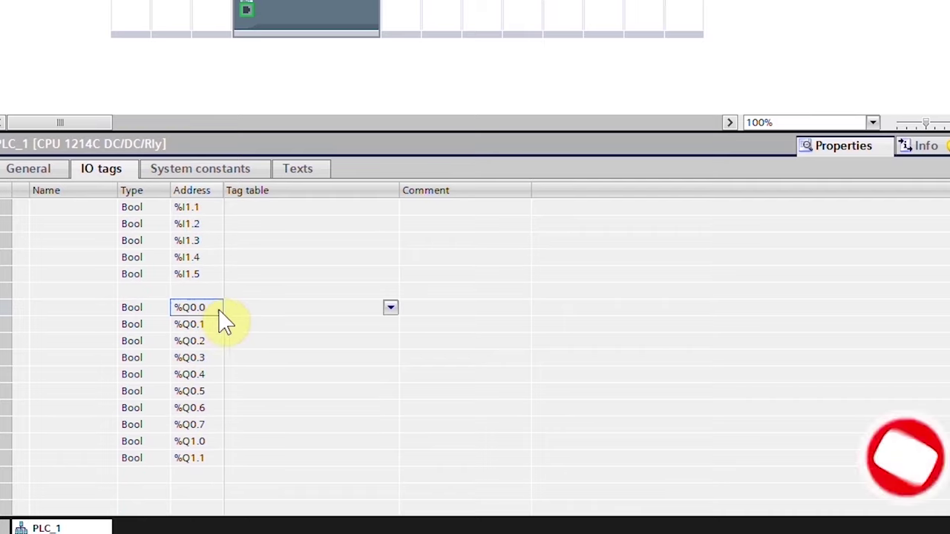
scroll(220, 267, up, 4)
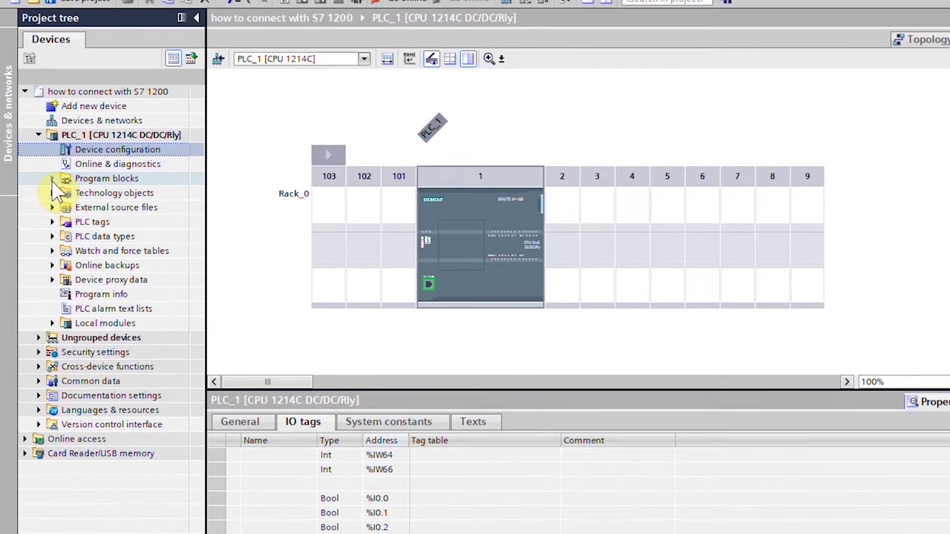
Step: In Main [OB1] Network 1, place a normally open contact %I0.0 driving a coil %Q0.0
click(51, 178)
click(91, 209)
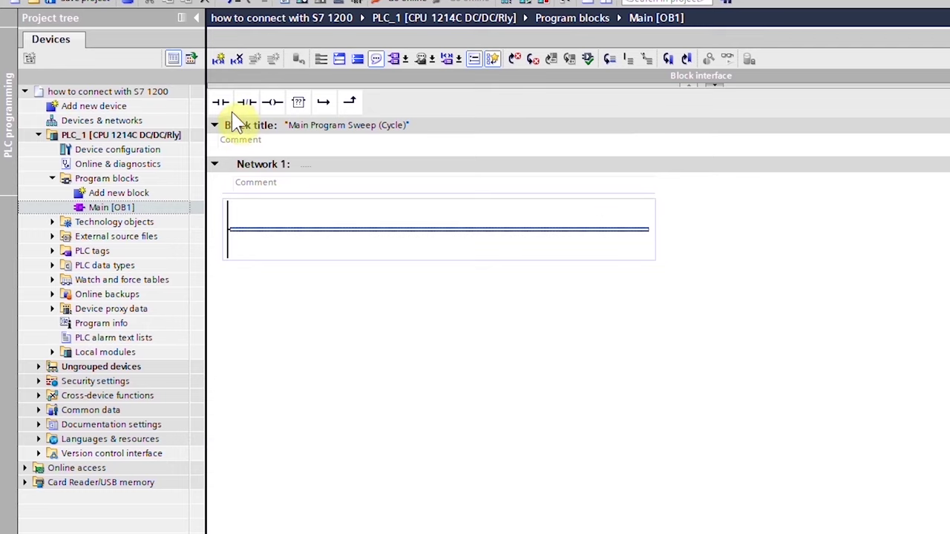
click(276, 103)
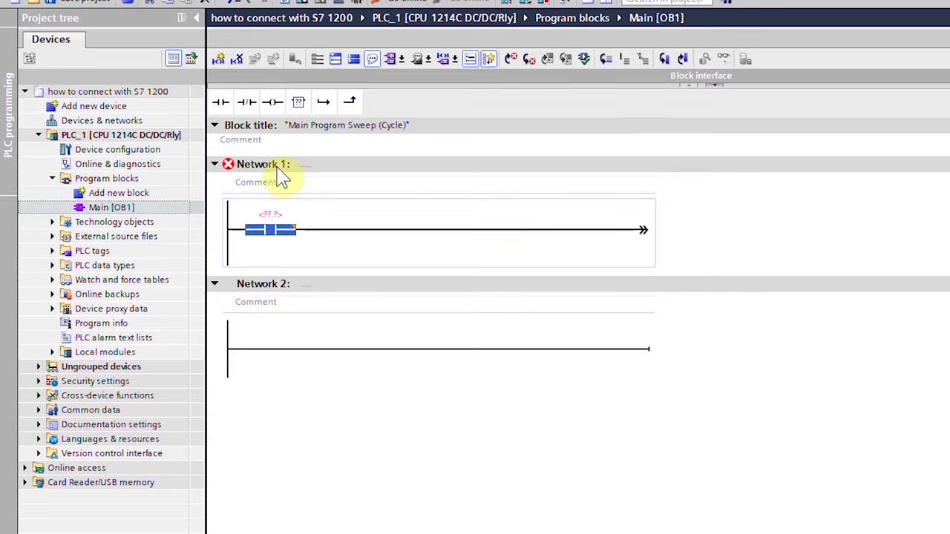
text(I0.0)
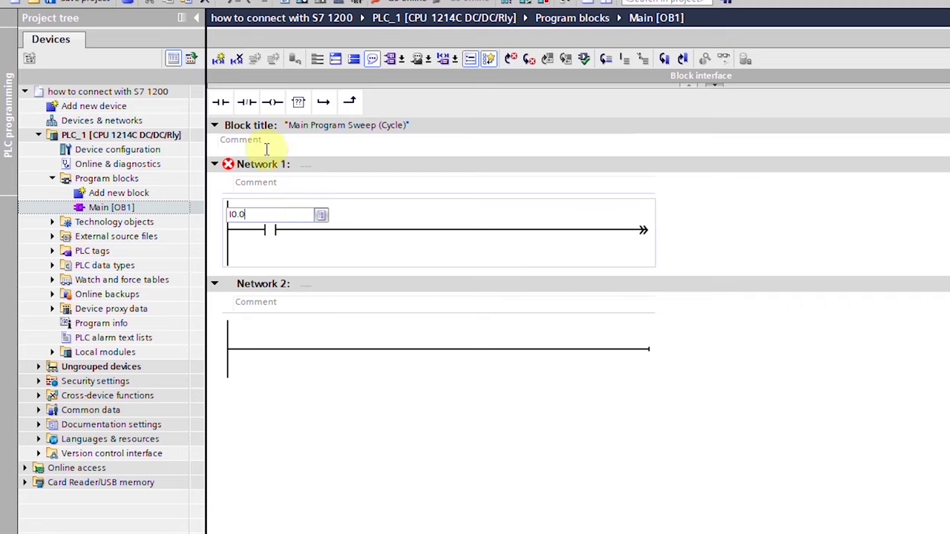
key(Return)
drag(273, 105, 615, 228)
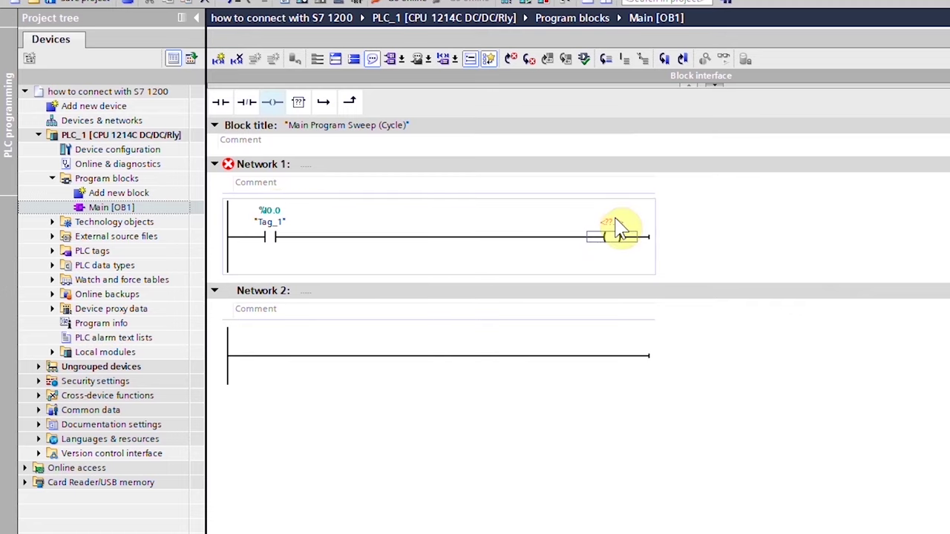
text(Q0.0)
key(Return)
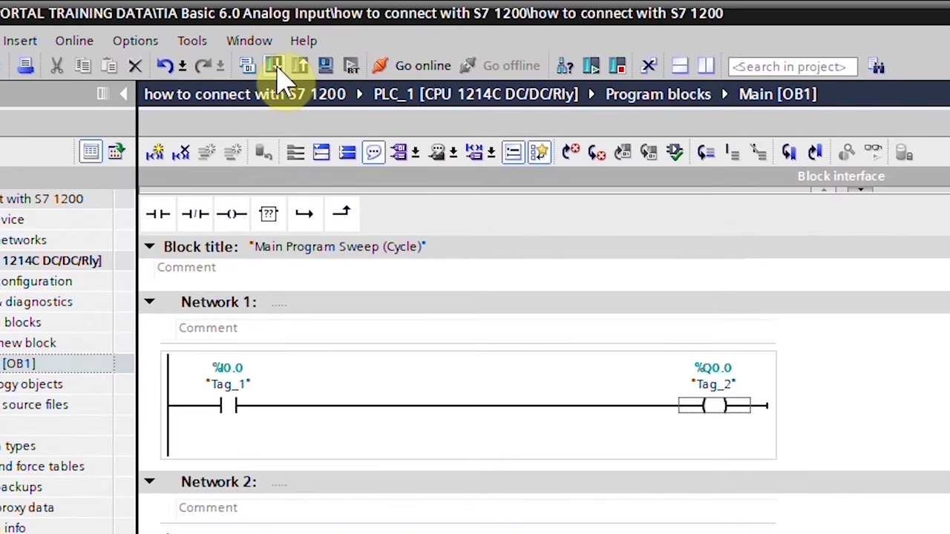
Step: Set the download interface to PN/IE via Intel(R) Ethernet Connection I217-LM and search for PLC_1
click(276, 67)
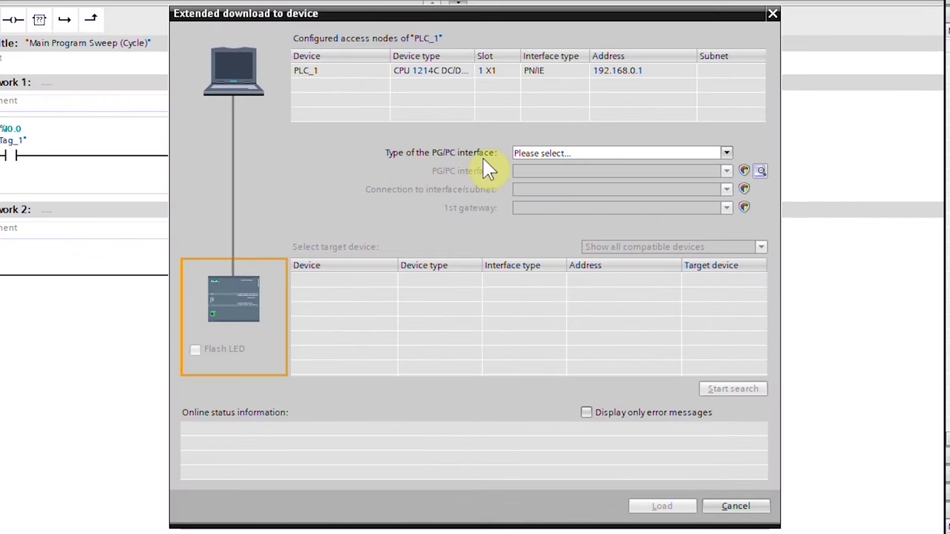
click(541, 155)
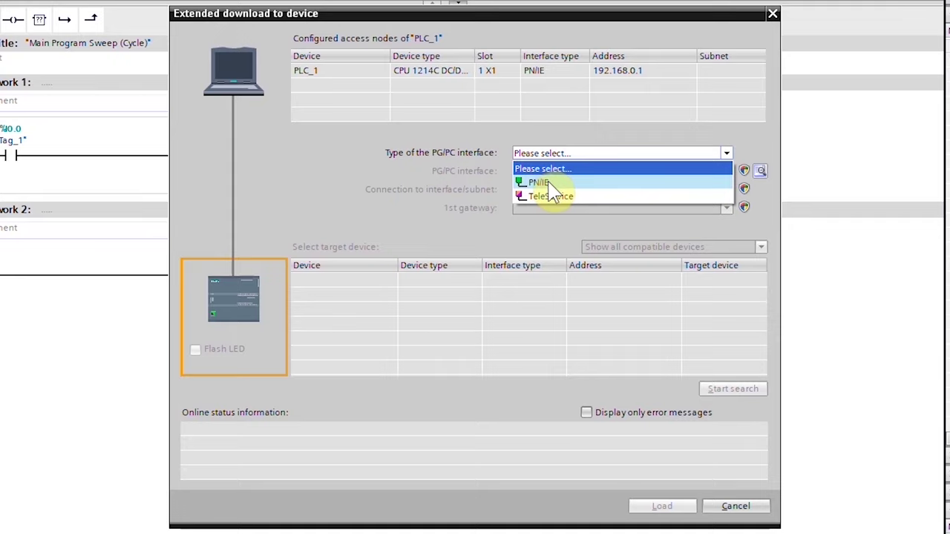
click(549, 183)
click(547, 172)
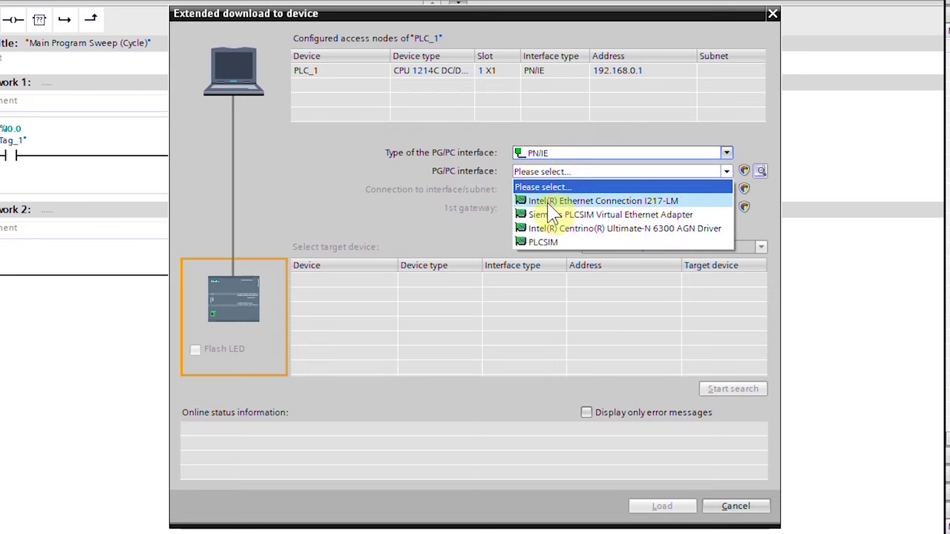
click(575, 204)
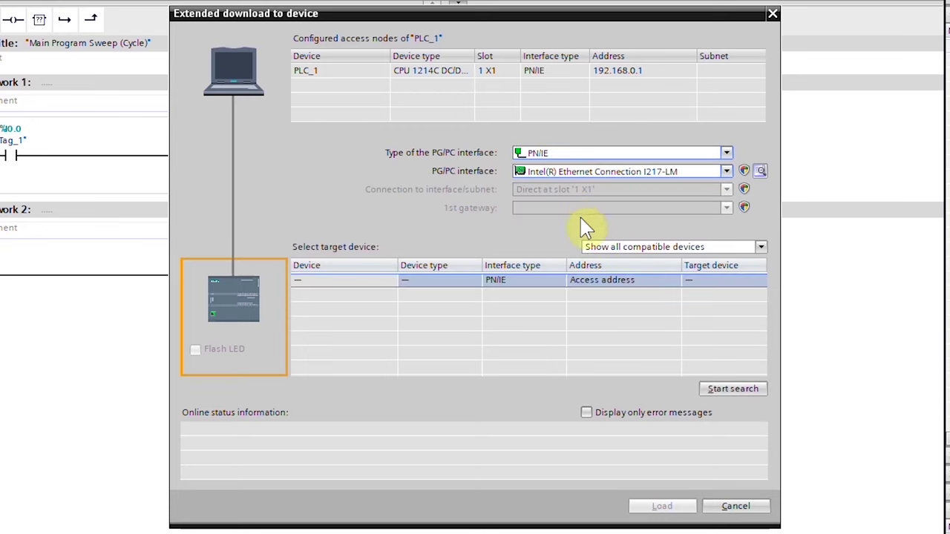
click(735, 389)
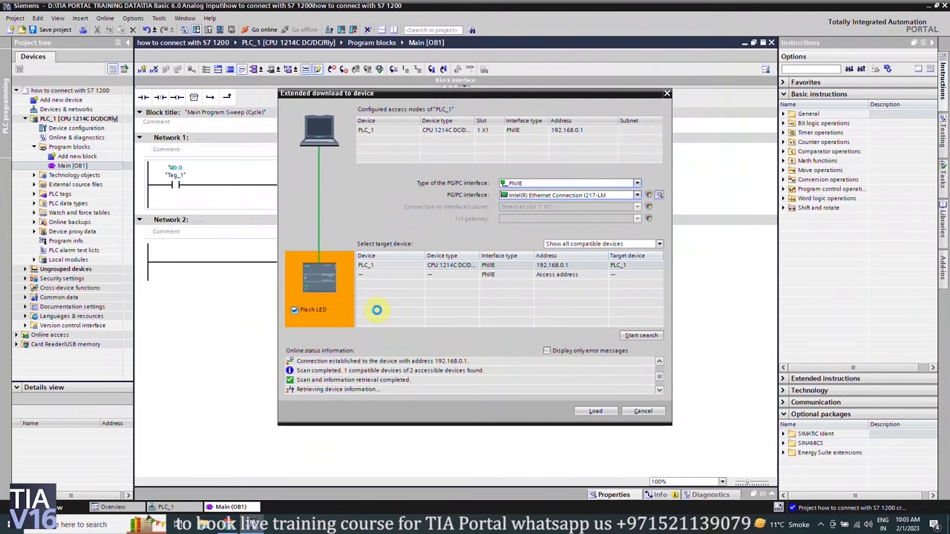
Step: Load the program onto PLC_1 with Stop modules set to 'Stop all', then finish
click(295, 311)
click(567, 411)
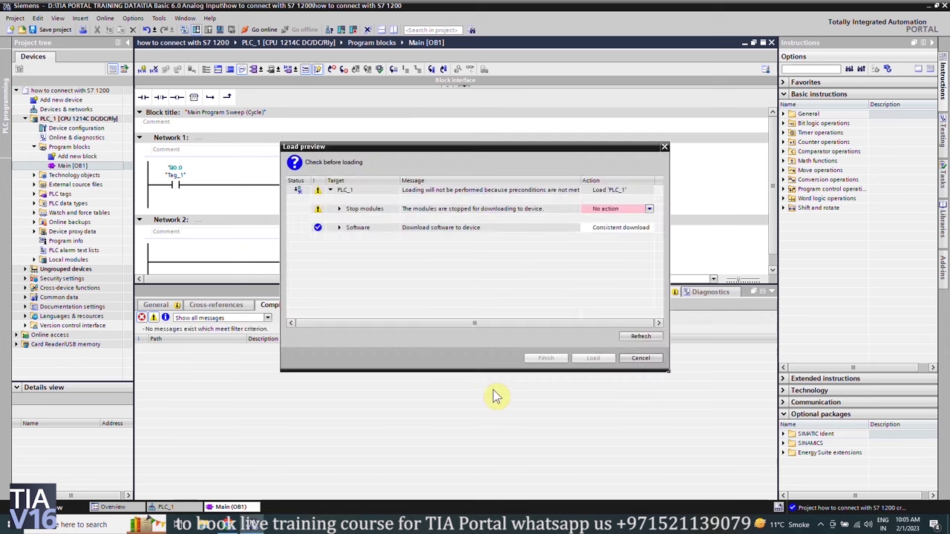
click(339, 210)
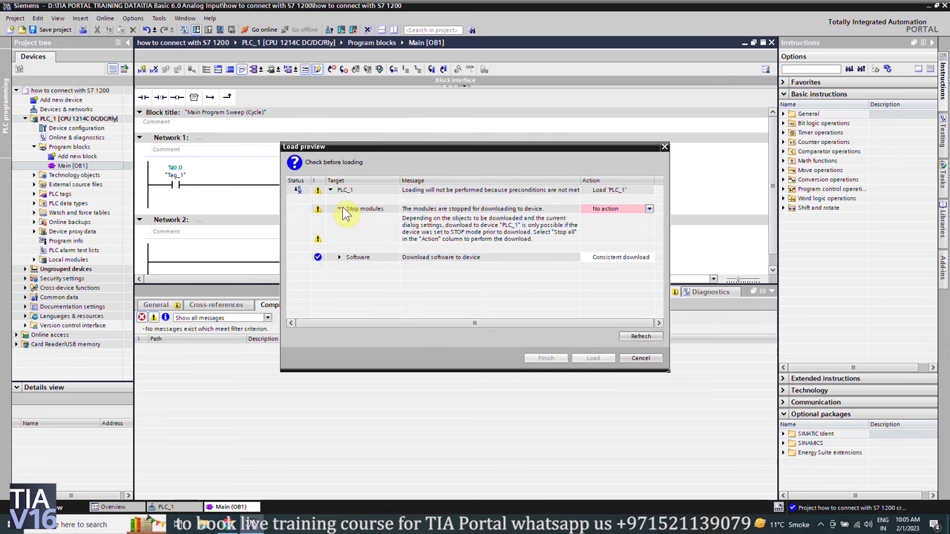
click(602, 211)
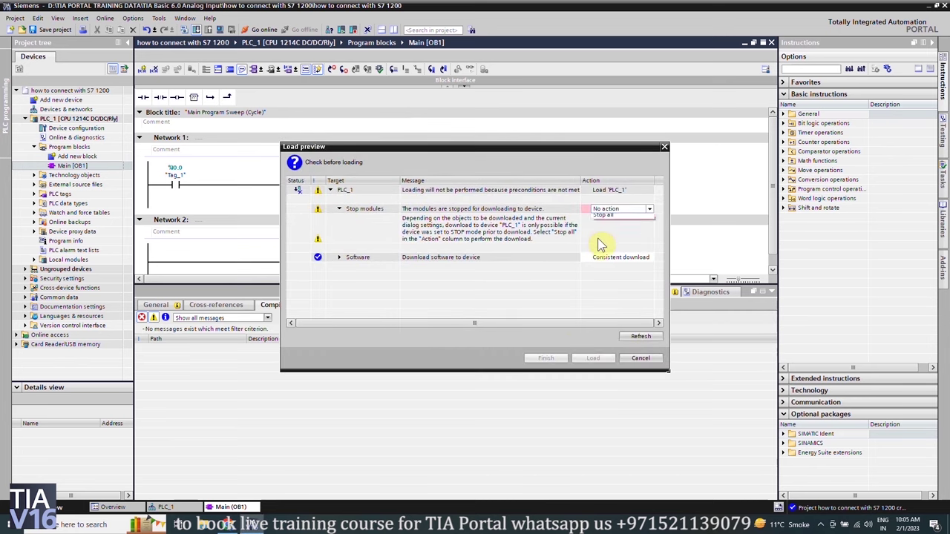
click(610, 225)
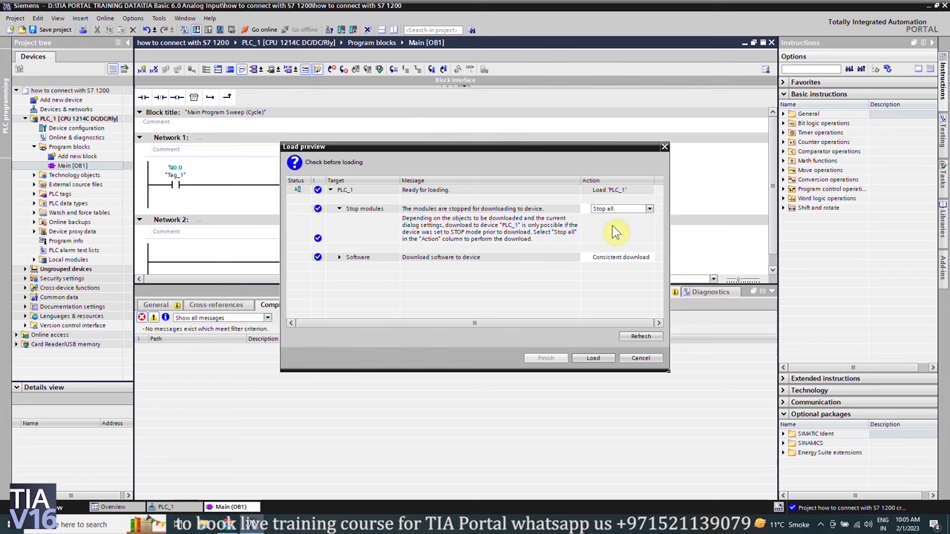
click(590, 357)
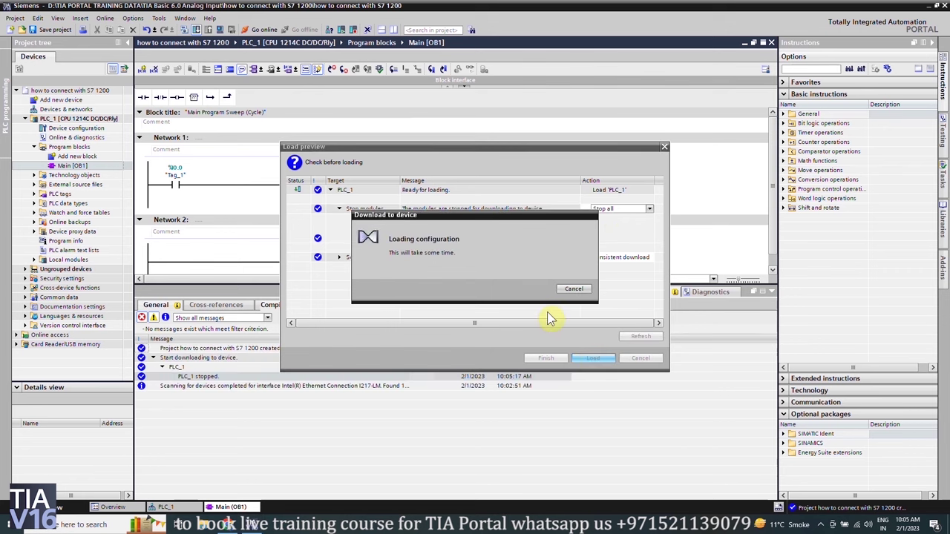
click(544, 359)
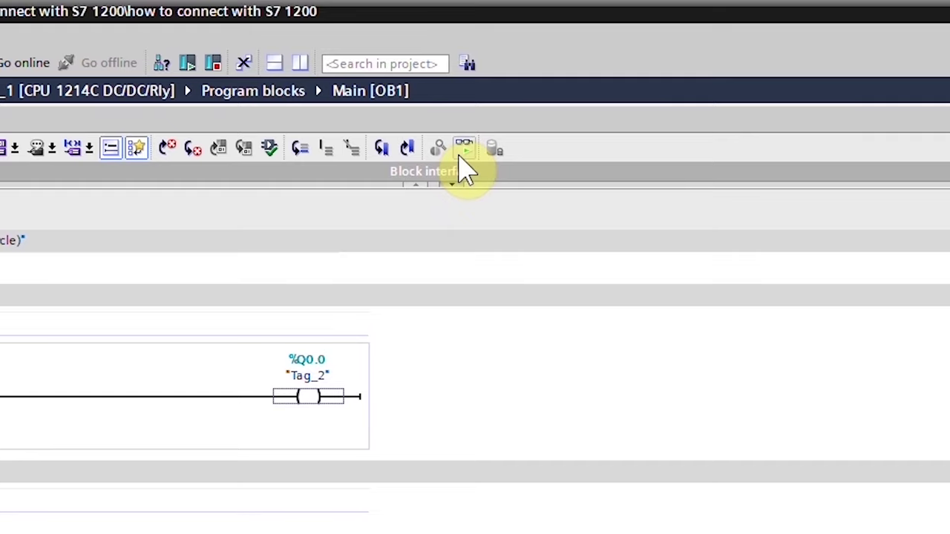
Step: Turn on monitoring of Main [OB1] to watch Network 1 live, then reveal hidden tray icons
click(460, 151)
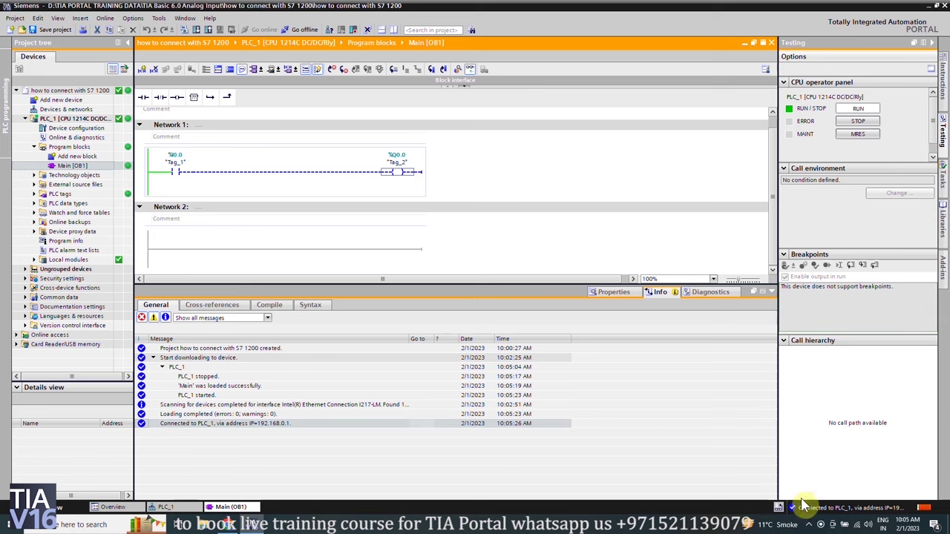
click(819, 524)
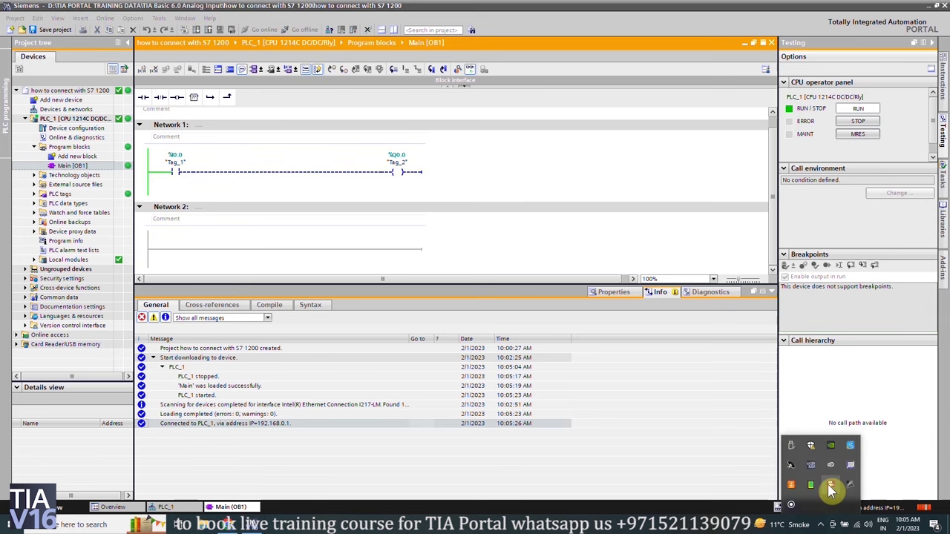